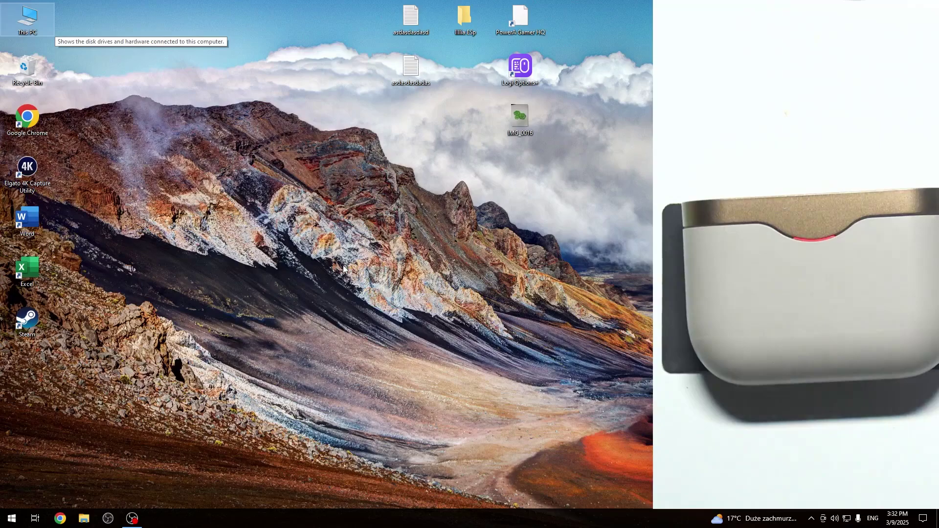
Reach Bluetooth & other devices settings via a 'bl' search and start adding a device.
{"action": "key", "text": "super"}
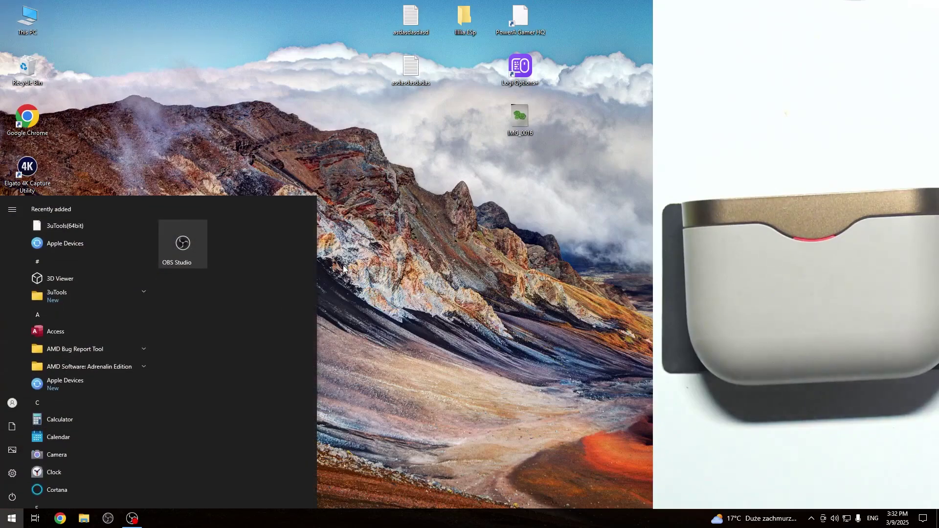
{"action": "type", "text": "bl"}
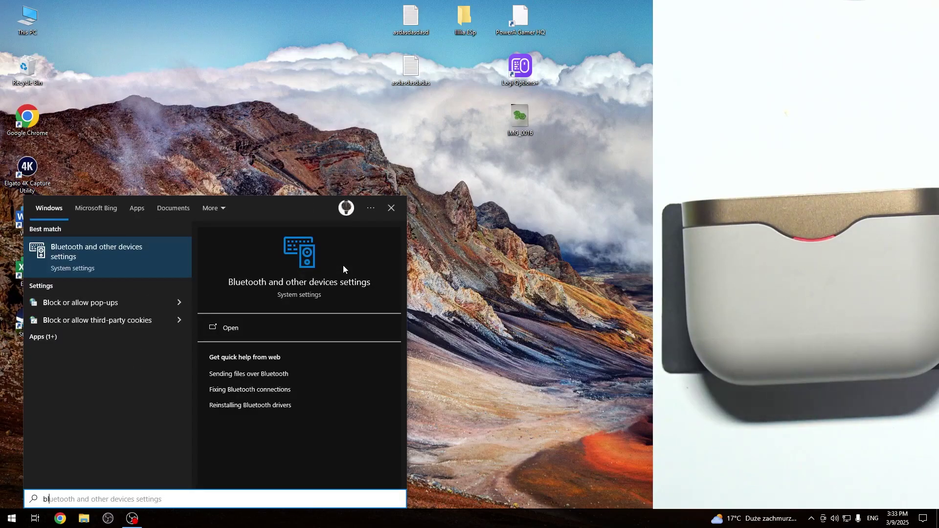
{"action": "key", "text": "Return"}
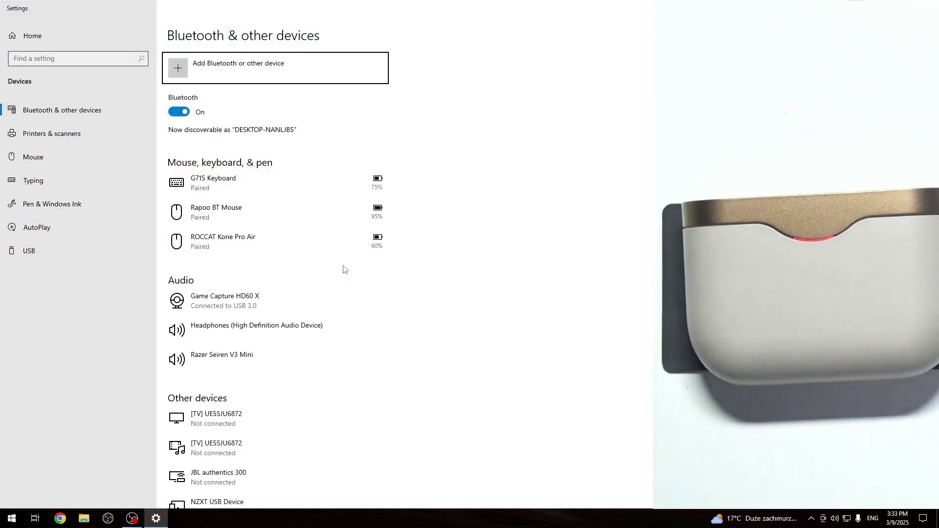
{"action": "left_click", "coordinate": [236, 67]}
Scan for Bluetooth devices and pair the WF-1000XM3 earbuds for voice and music.
{"action": "left_click", "coordinate": [397, 168]}
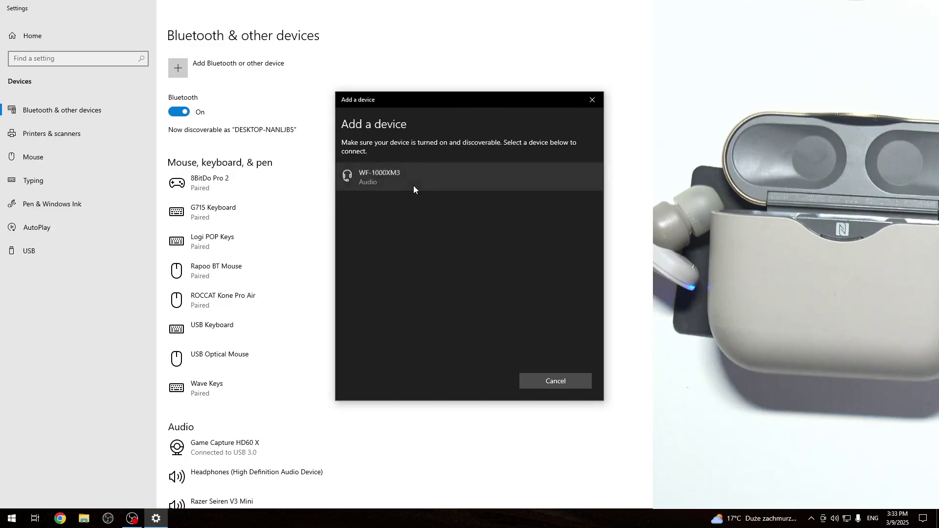
{"action": "left_click", "coordinate": [426, 187]}
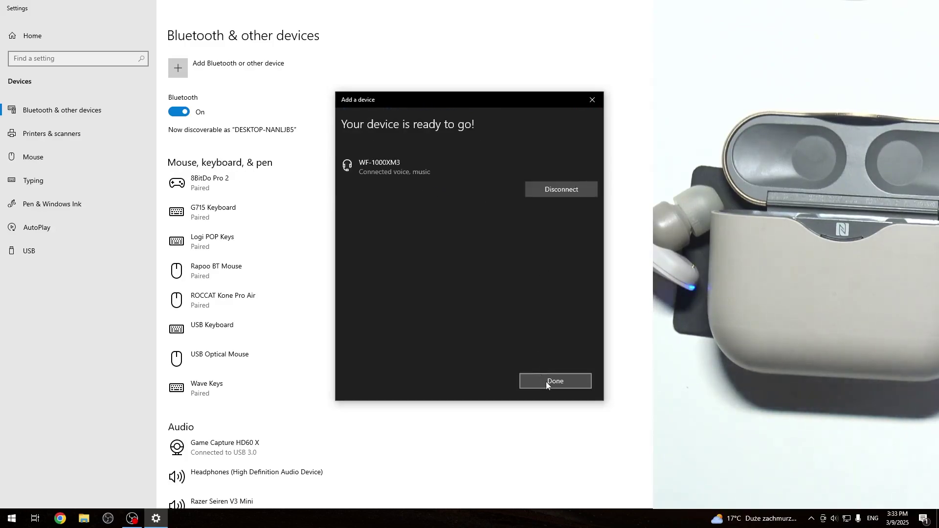
Dismiss the Add a device pairing confirmation with Done.
{"action": "left_click", "coordinate": [546, 382]}
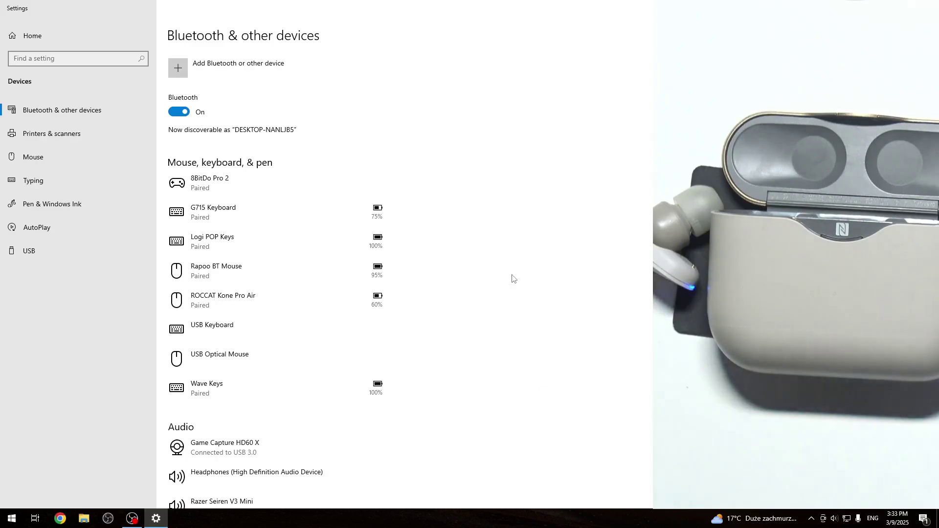